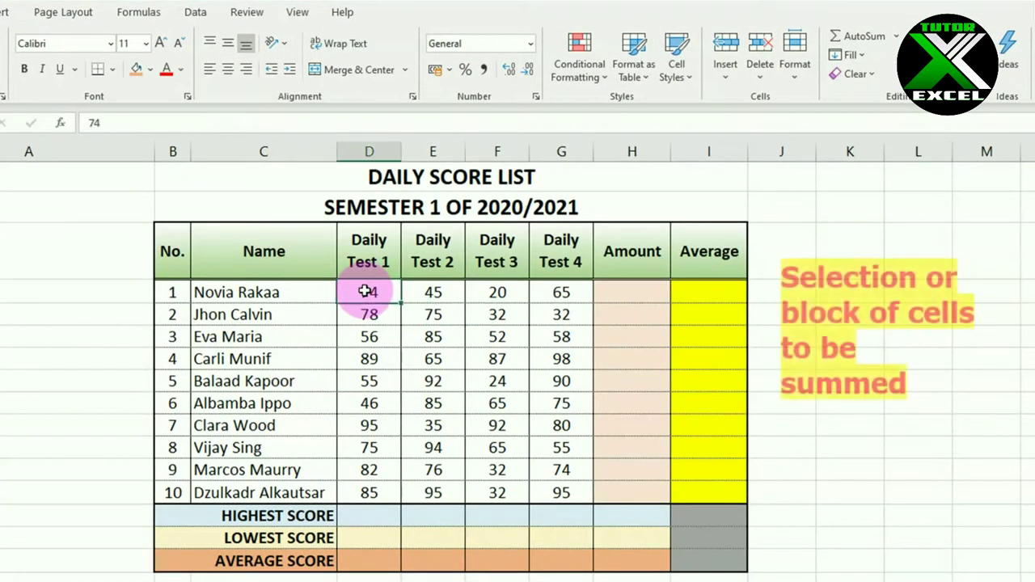
- Sum the first student's four scores D4:G4 with AutoSum into H4, giving 204
drag(366, 292, 541, 291)
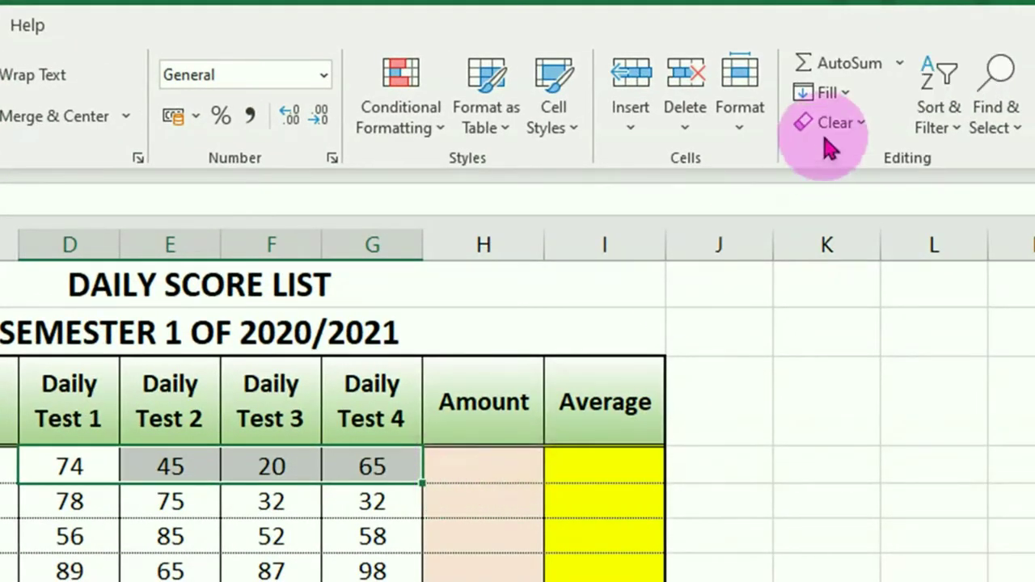
click(899, 65)
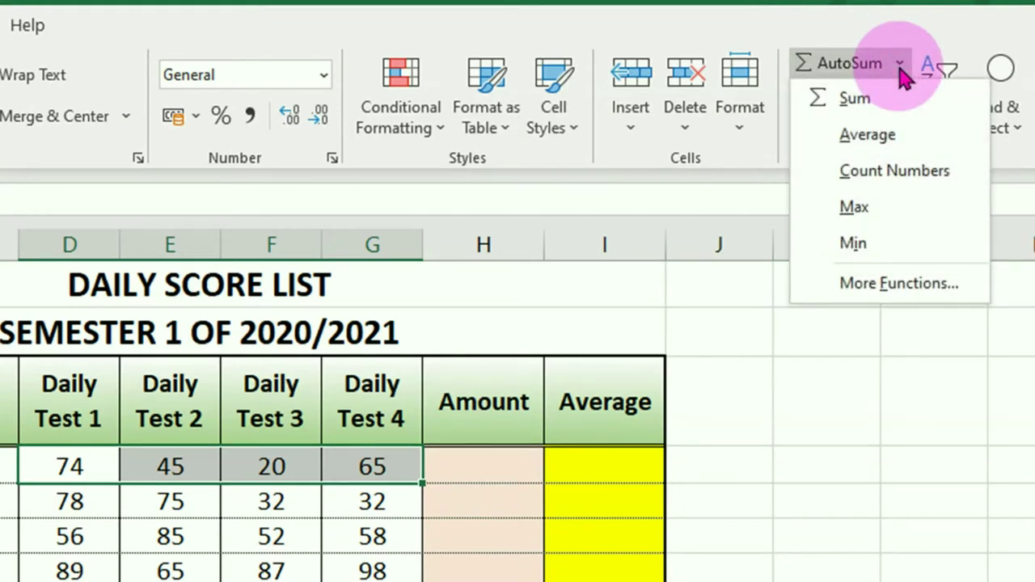
click(854, 99)
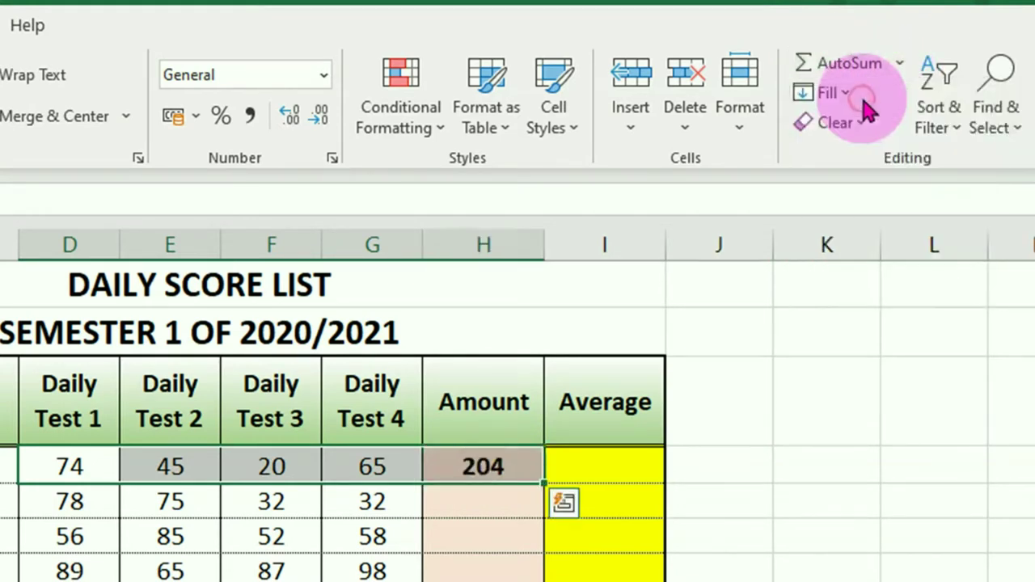
click(507, 474)
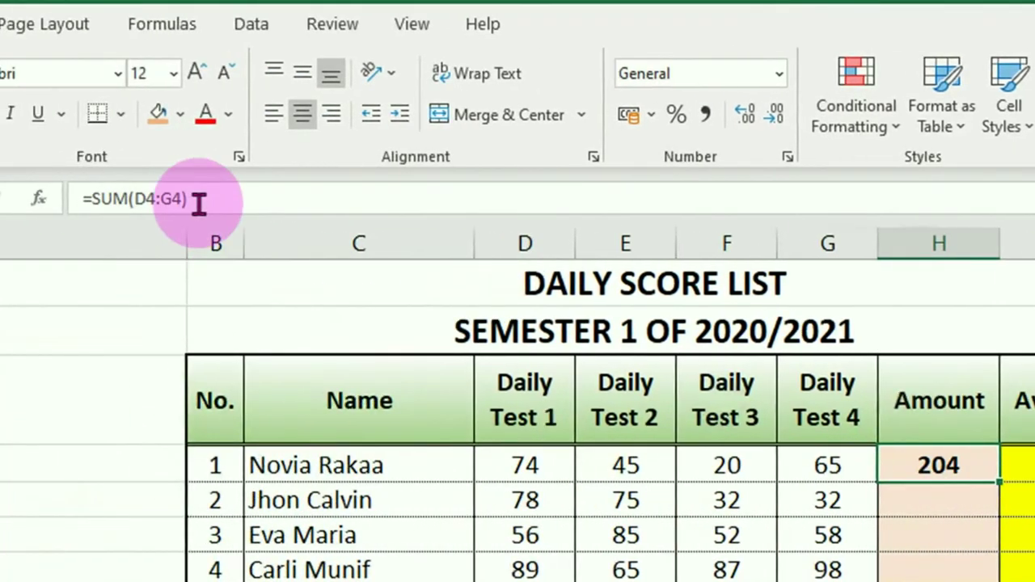
drag(199, 204, 82, 202)
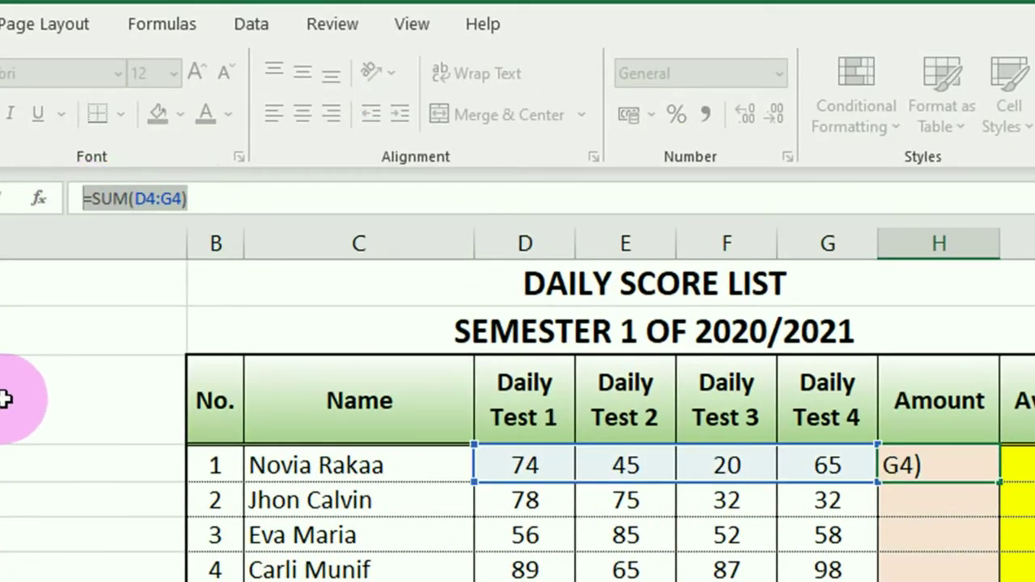
key(Escape)
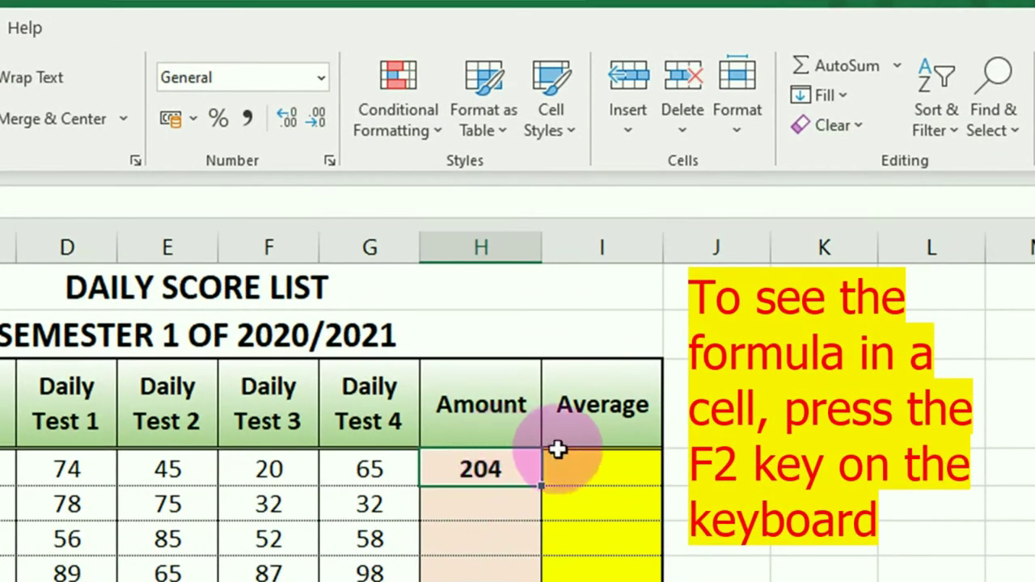
key(F2)
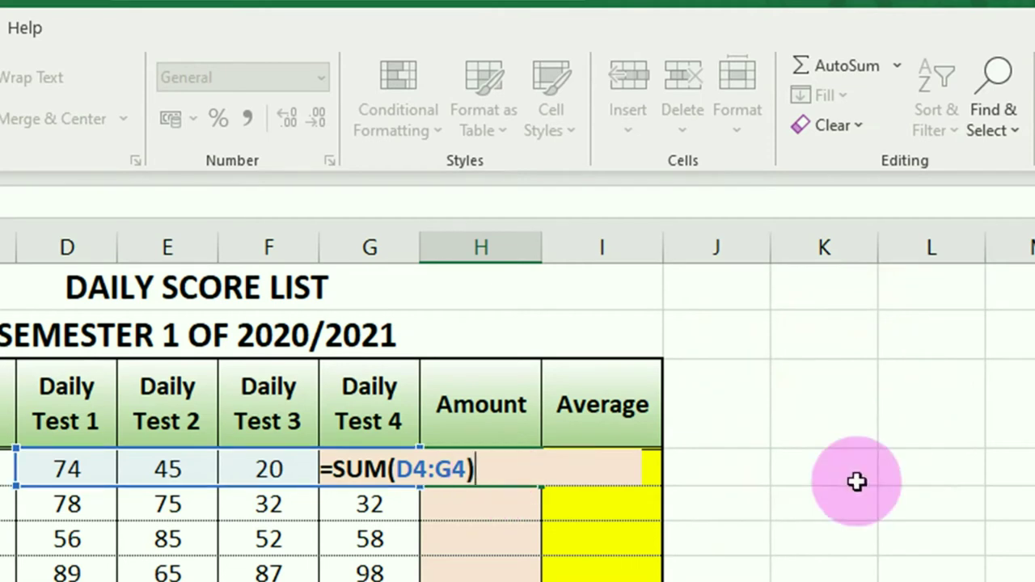
click(857, 481)
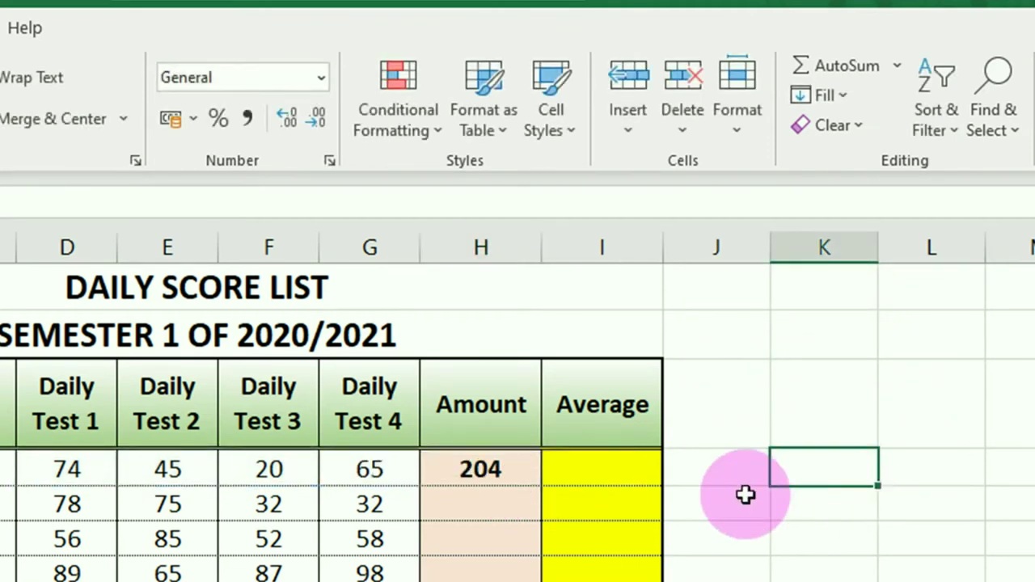
- Average the first student's scores D4:G4 into I4 with AutoSum Average
click(613, 475)
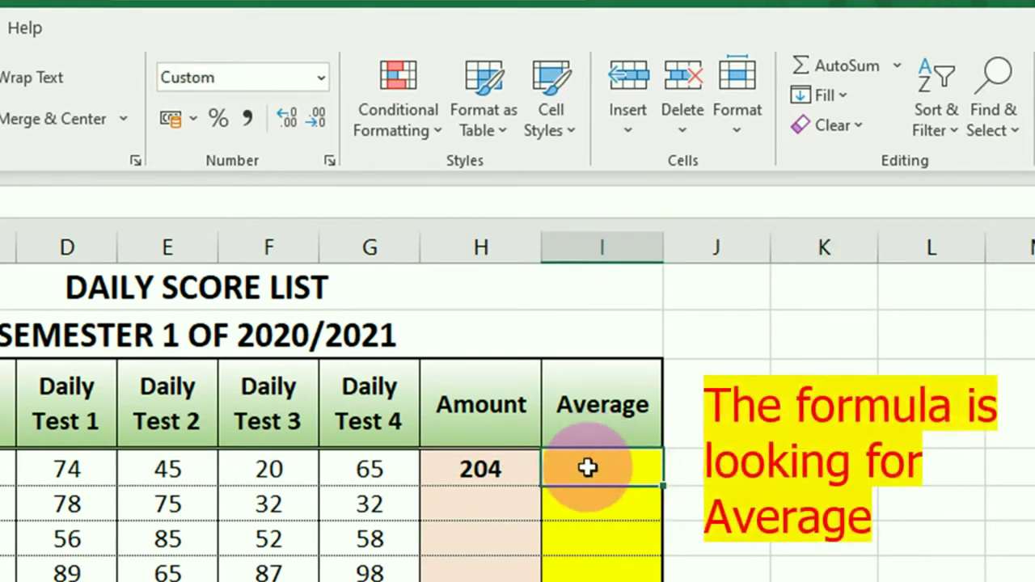
click(83, 473)
drag(84, 473, 349, 475)
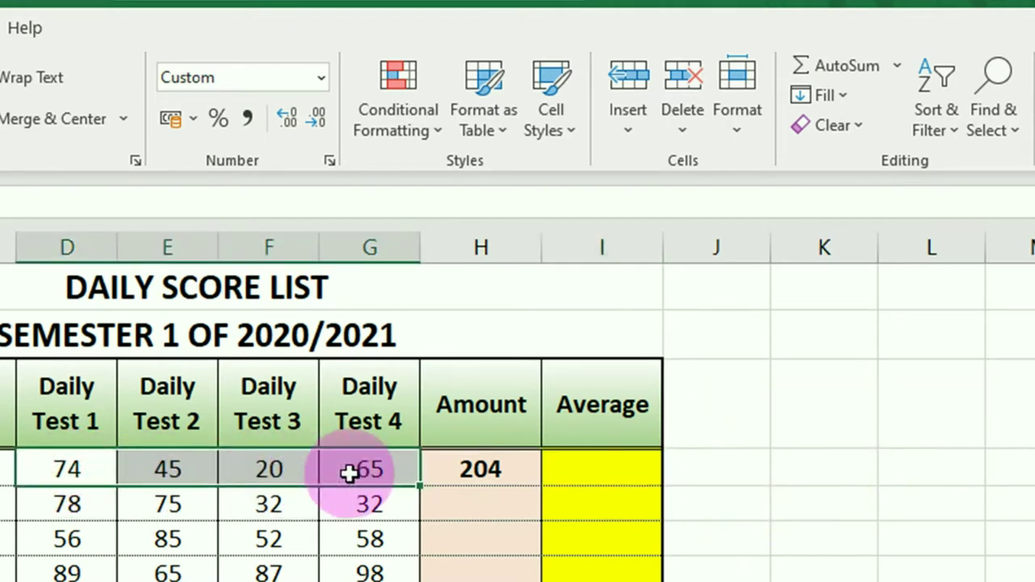
click(898, 67)
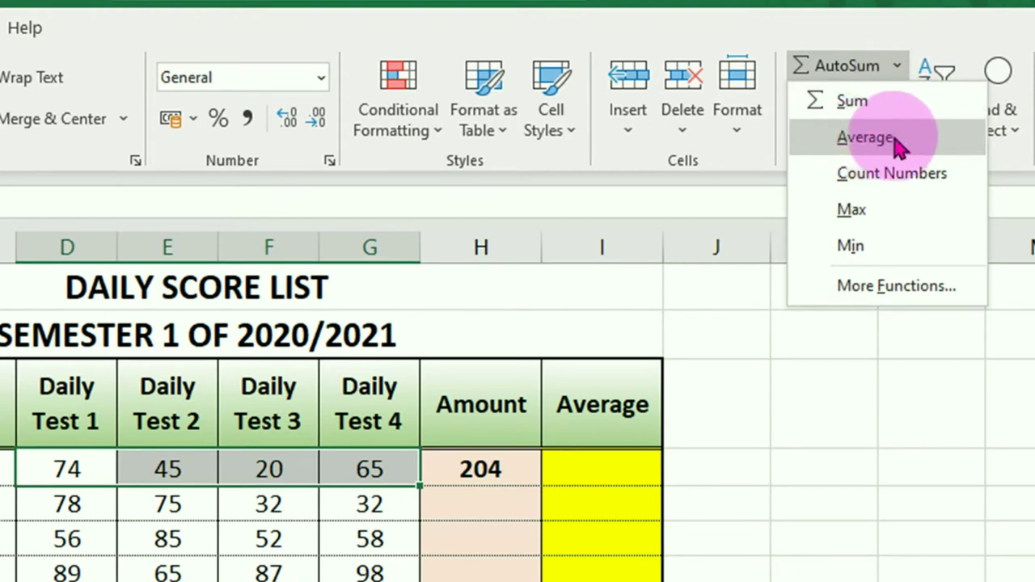
click(864, 137)
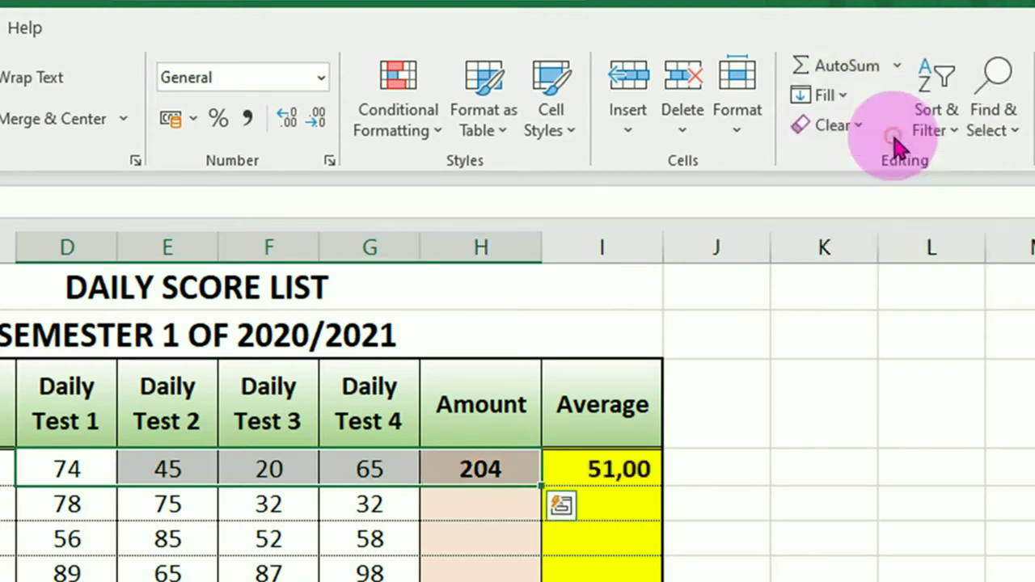
- Check the =AVERAGE(D4:G4) formula in I4, showing 51,00, and confirm it
click(626, 471)
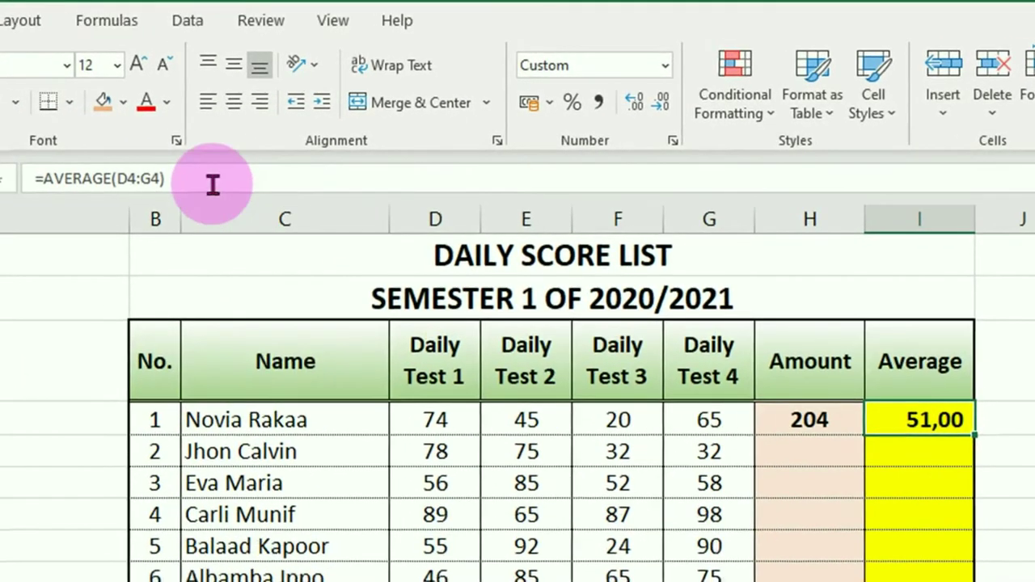
click(212, 184)
drag(211, 184, 23, 184)
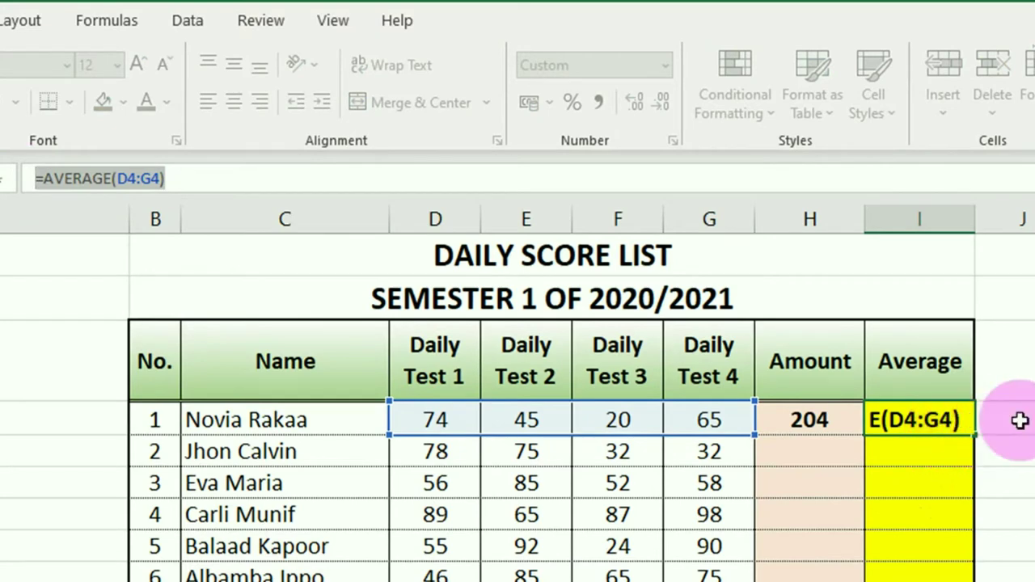
key(ctrl+Return)
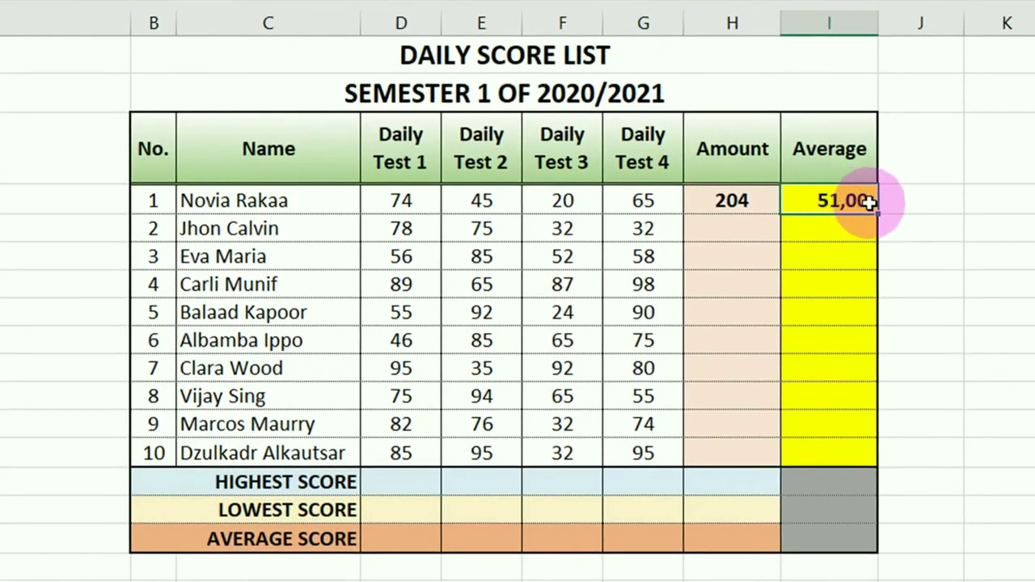
key(F2)
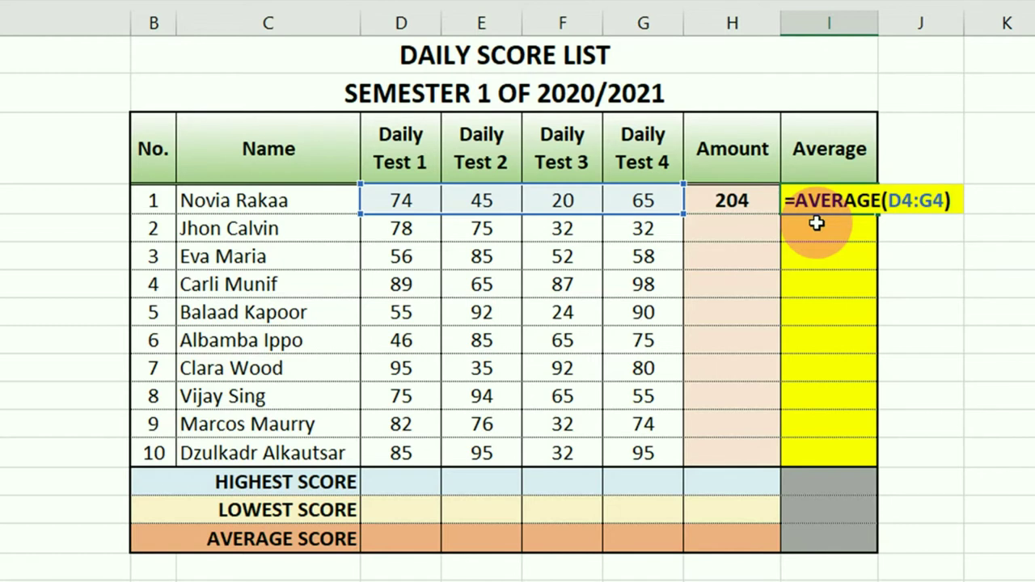
mouse_move(708, 233)
mouse_down()
mouse_move(830, 417)
mouse_move(829, 445)
mouse_up()
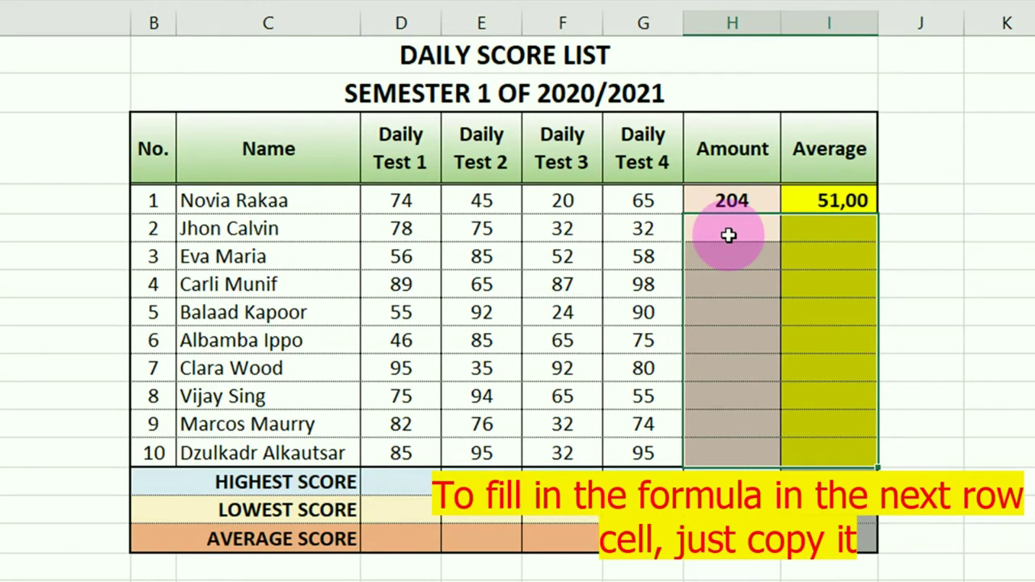
- Fill the H4:I4 Amount and Average formulas down to row 13 for all ten students
click(988, 258)
click(705, 204)
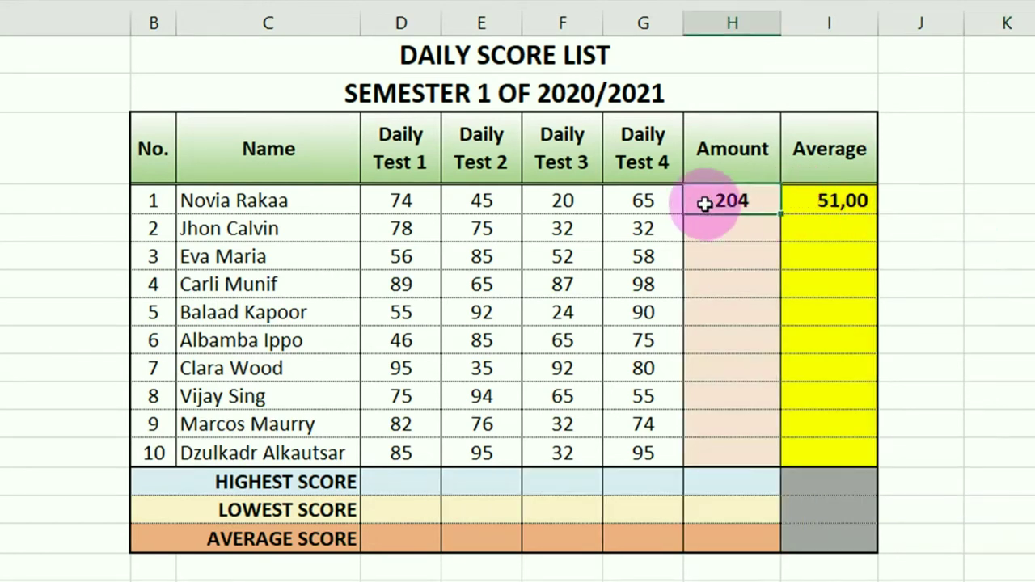
drag(705, 203, 835, 202)
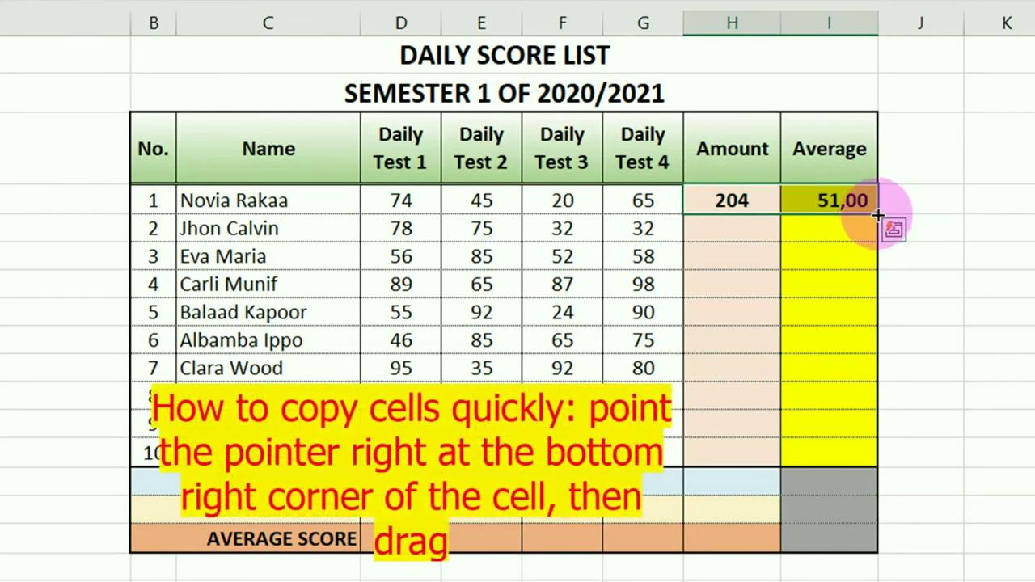
drag(878, 215, 872, 460)
click(1021, 428)
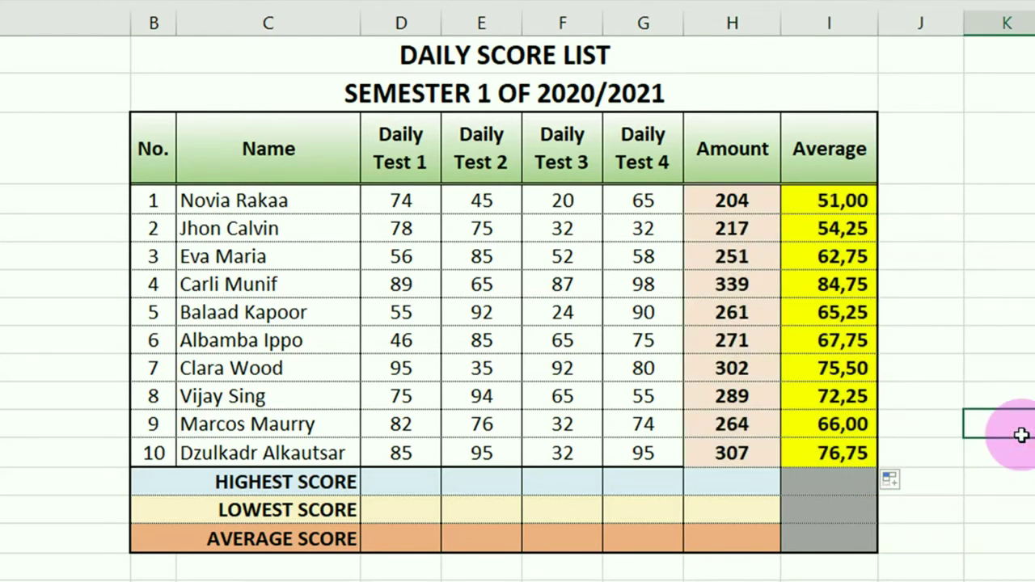
- Give the last student's Amount and Average cells H13:I13 a thick bottom border
click(704, 455)
drag(783, 455, 820, 453)
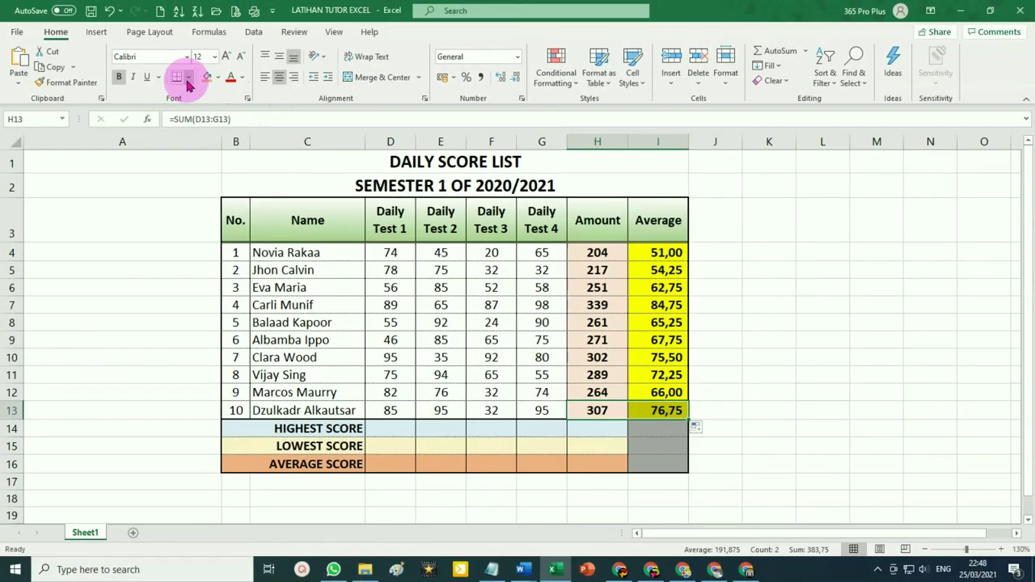
click(187, 78)
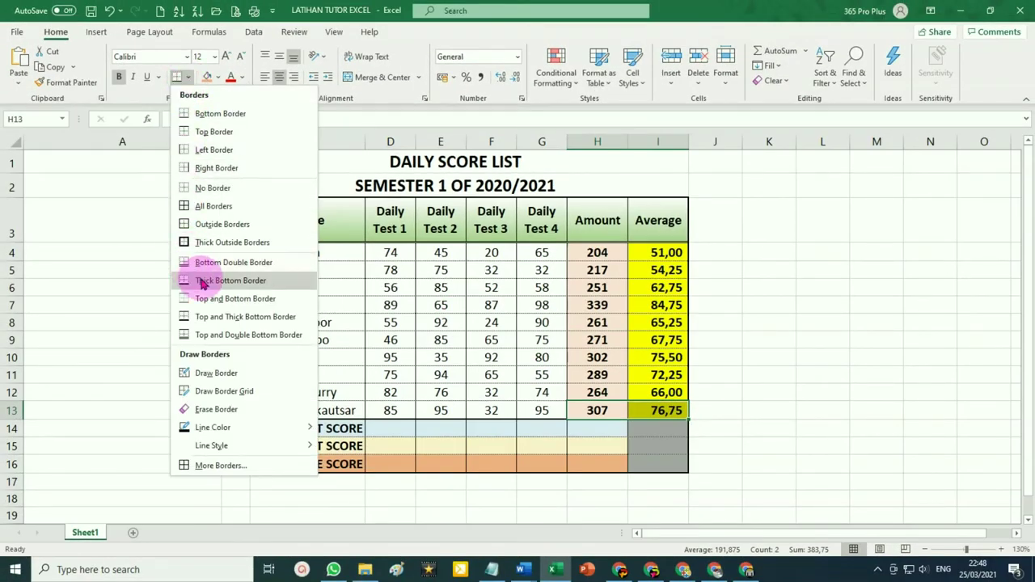
click(230, 280)
click(739, 364)
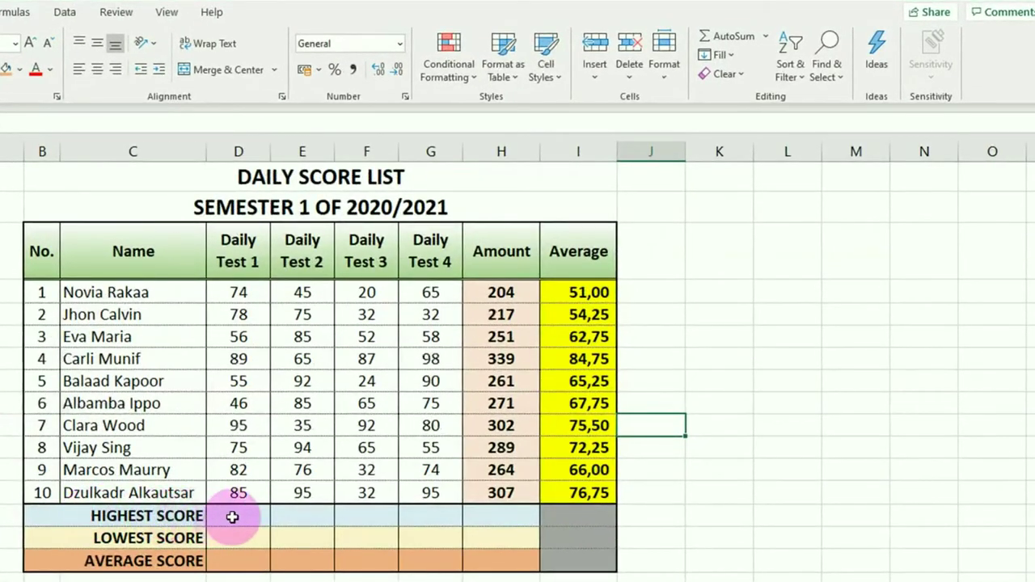
- Put =MAX(D4:D13) in Daily Test 1's HIGHEST SCORE cell via AutoSum Max, giving 95
click(232, 516)
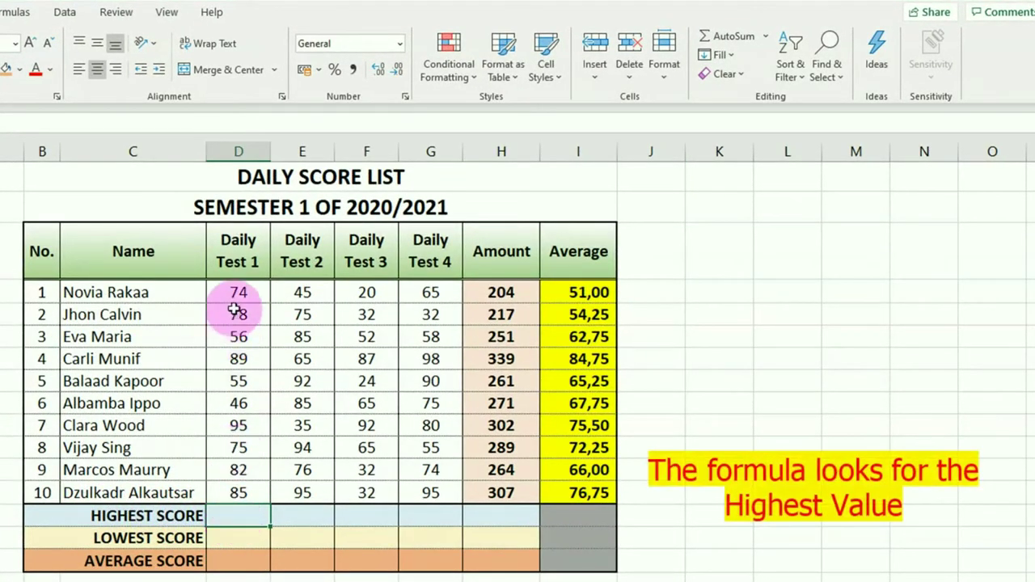
drag(237, 296, 234, 492)
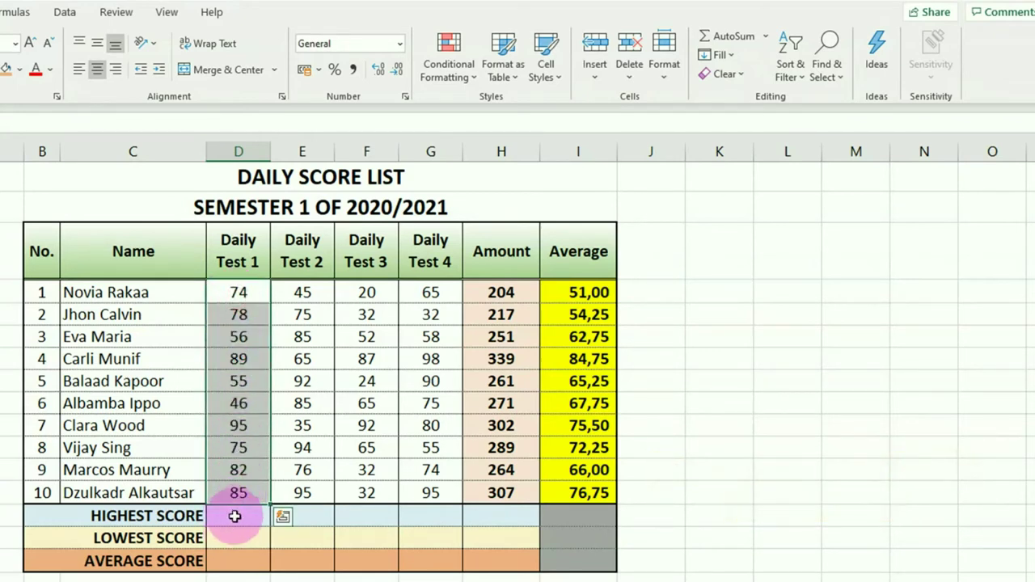
click(234, 516)
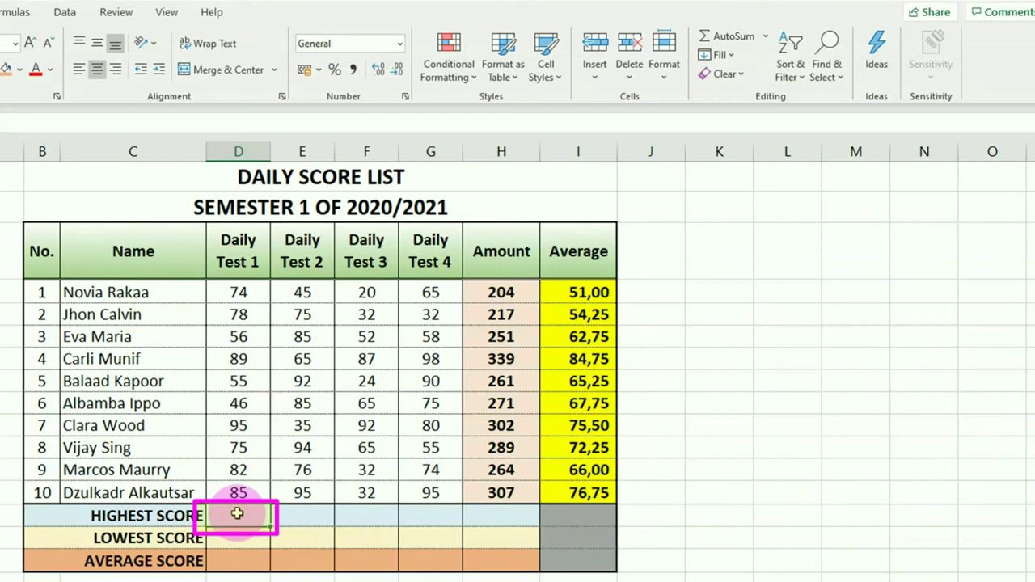
click(239, 303)
drag(239, 303, 243, 490)
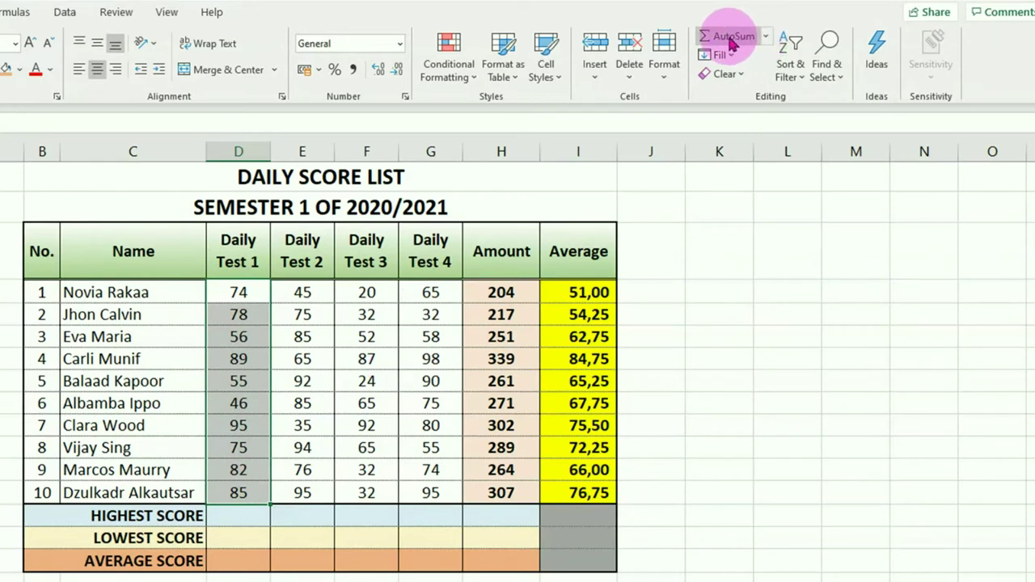
click(765, 37)
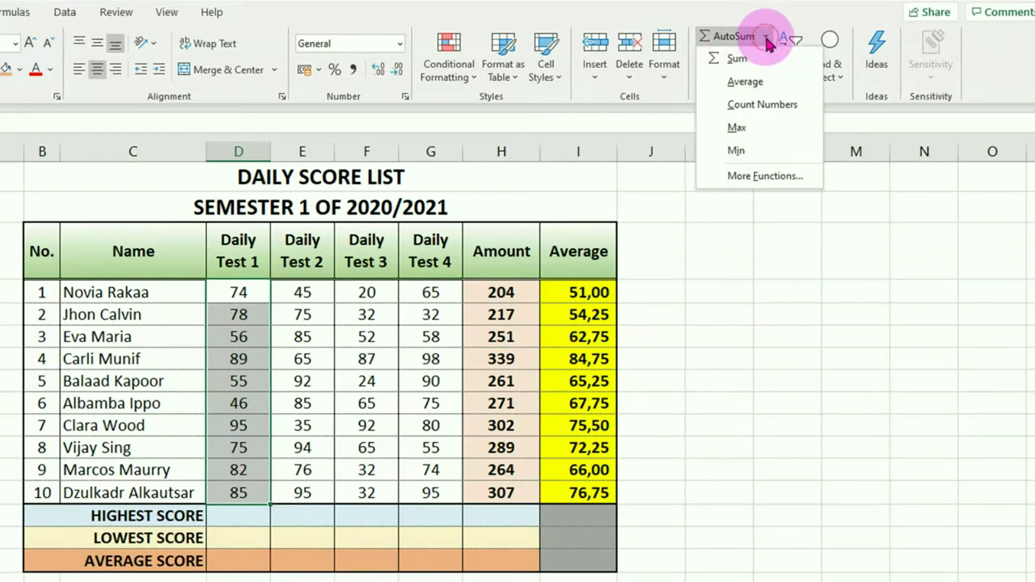
click(736, 128)
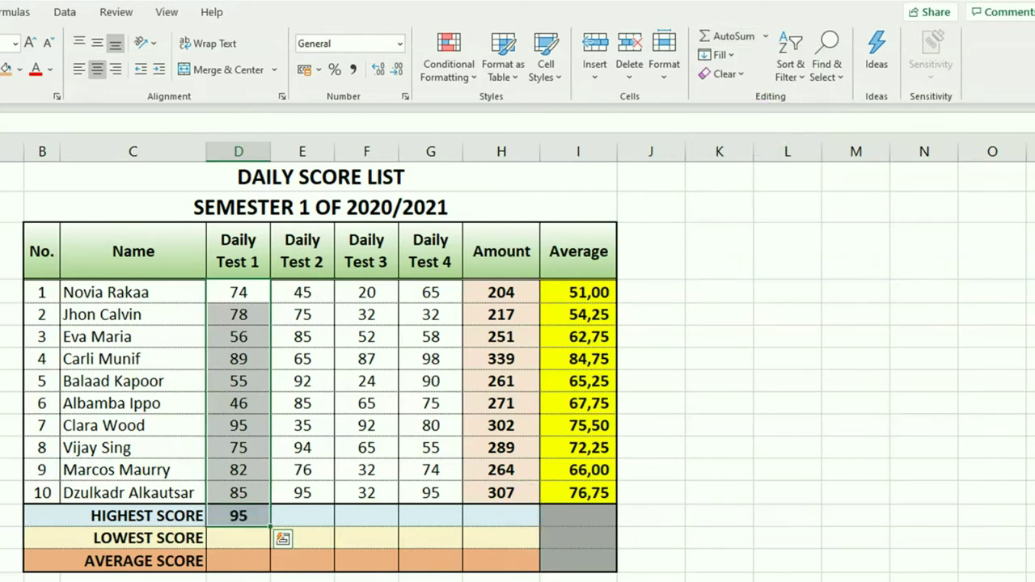
- Review the =MAX(D4:D13) formula in the formula bar and cell, committing it unchanged
click(241, 518)
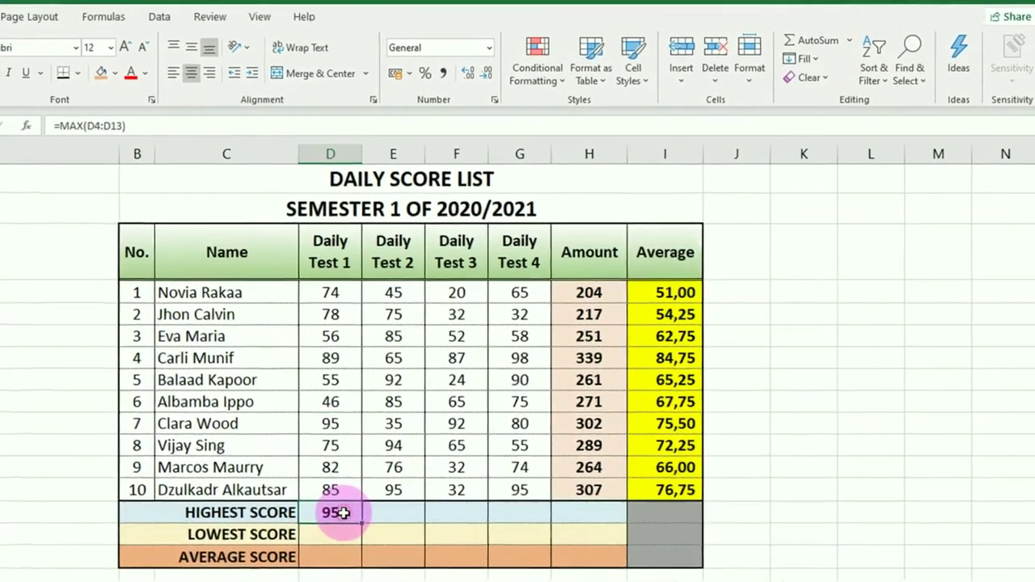
click(103, 126)
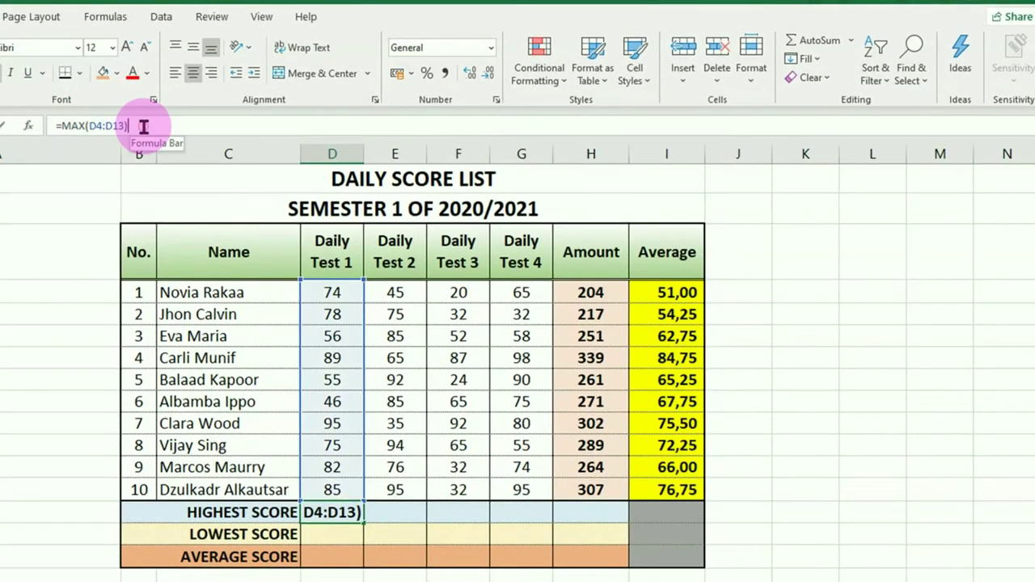
drag(103, 126, 53, 129)
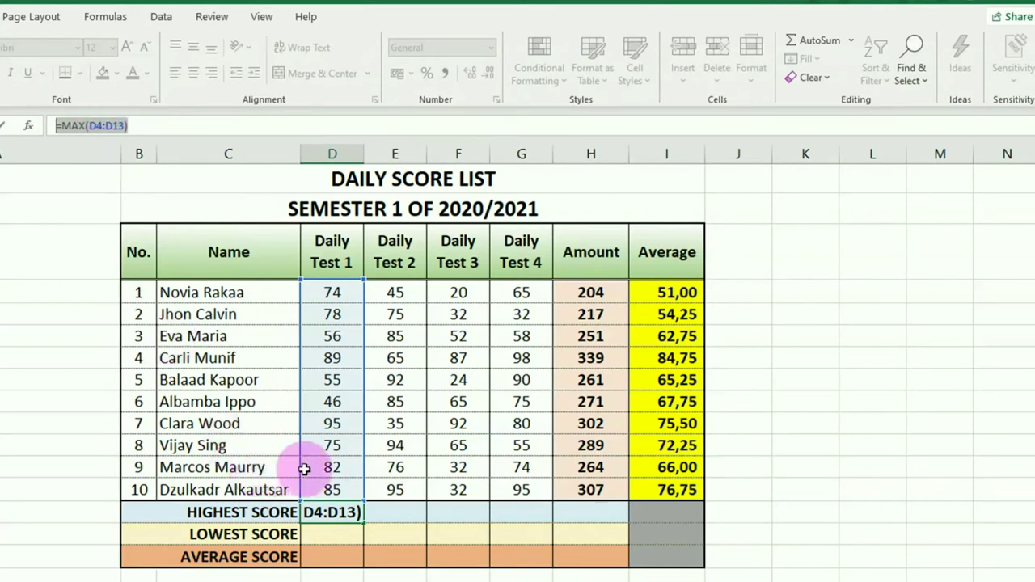
click(332, 512)
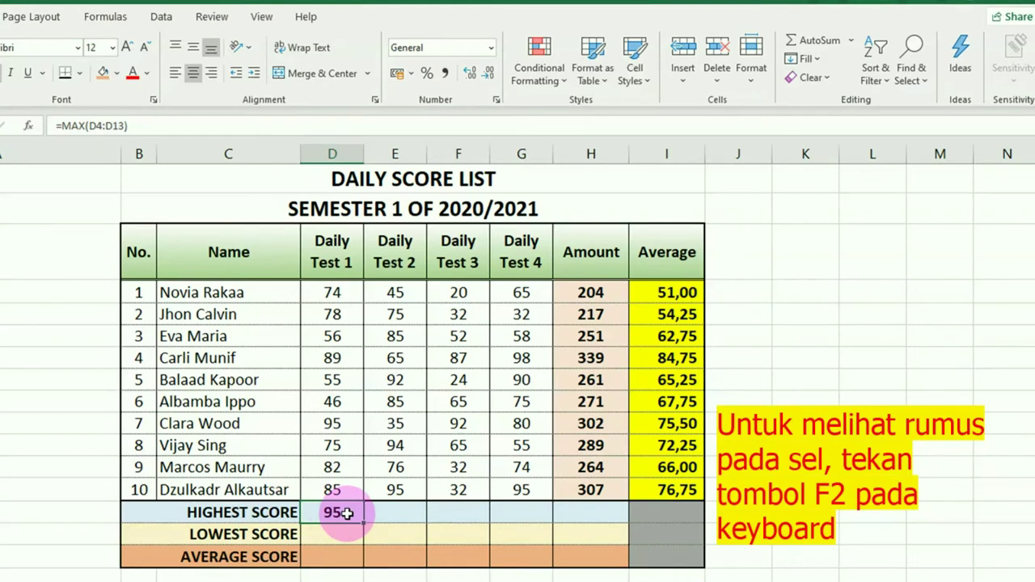
key(F2)
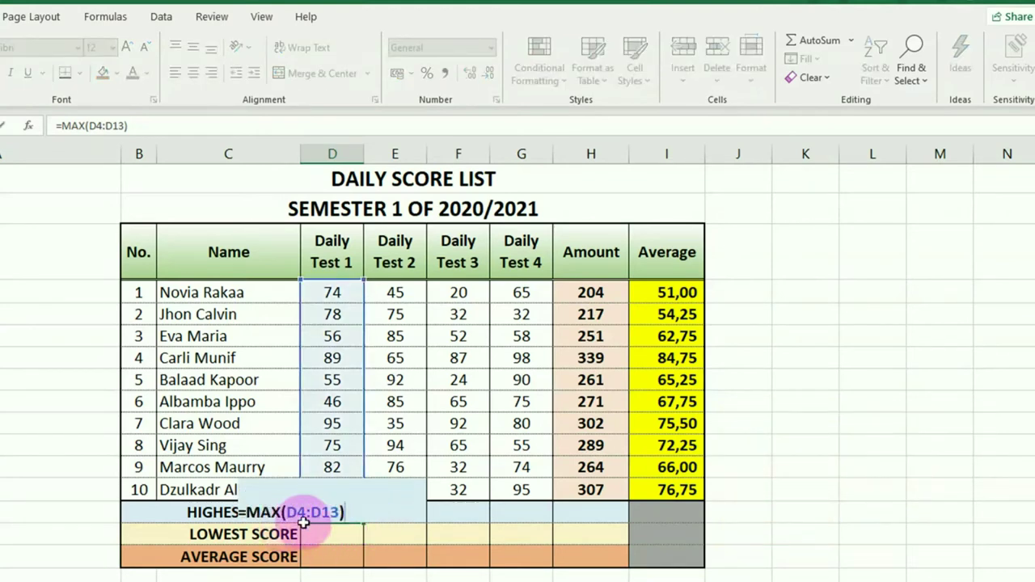
mouse_move(332, 512)
mouse_down()
mouse_move(245, 512)
mouse_move(312, 518)
mouse_up()
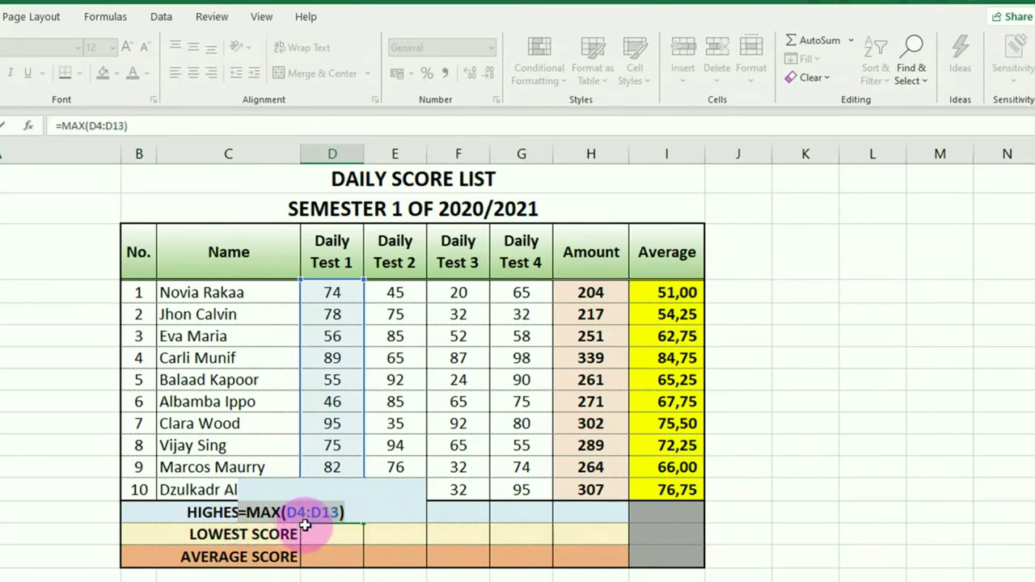
key(ctrl+Return)
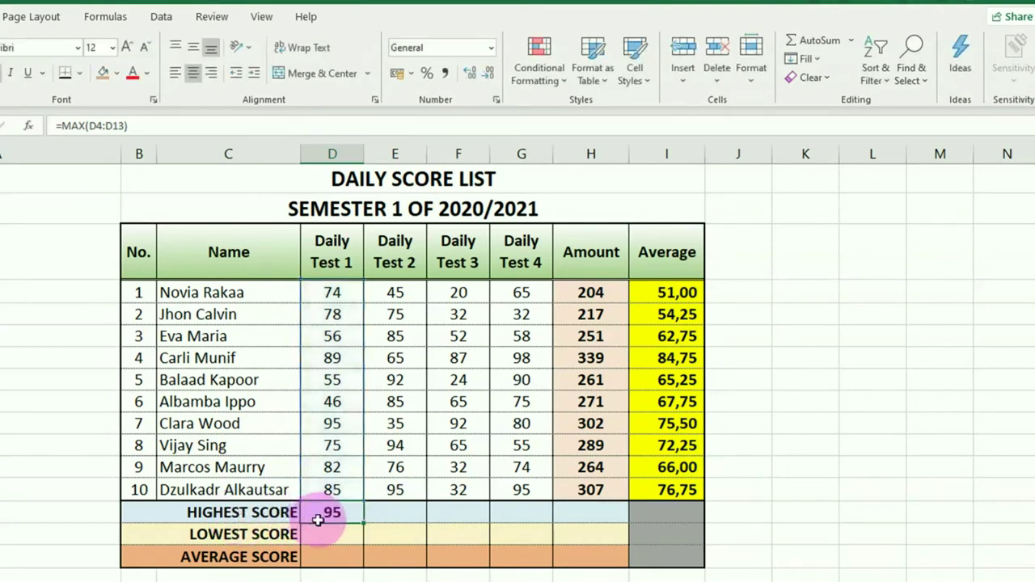
click(342, 533)
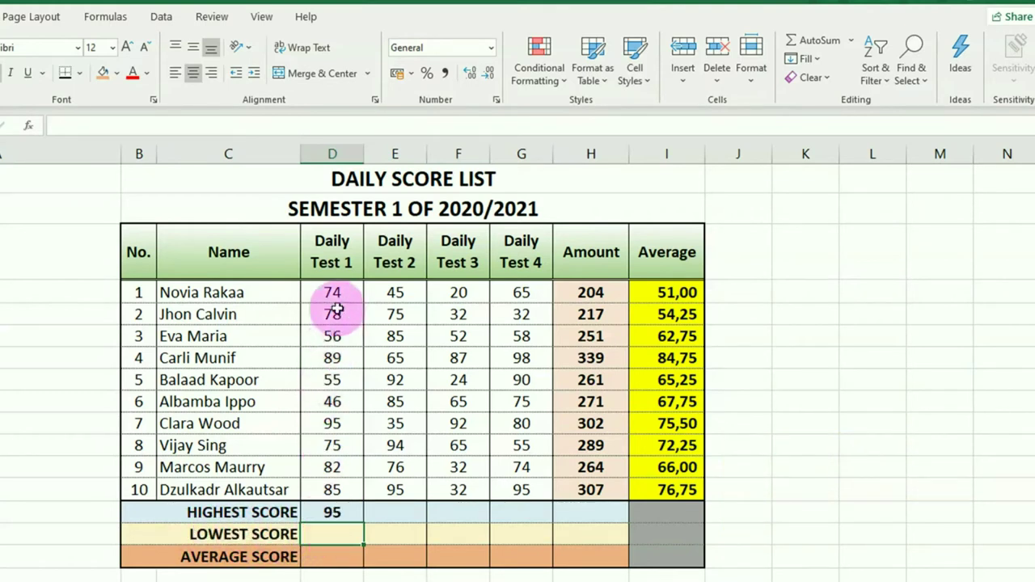
- Put =MIN(D4:D13) in Daily Test 1's LOWEST SCORE cell, showing 46, and review the formula
drag(334, 296, 337, 481)
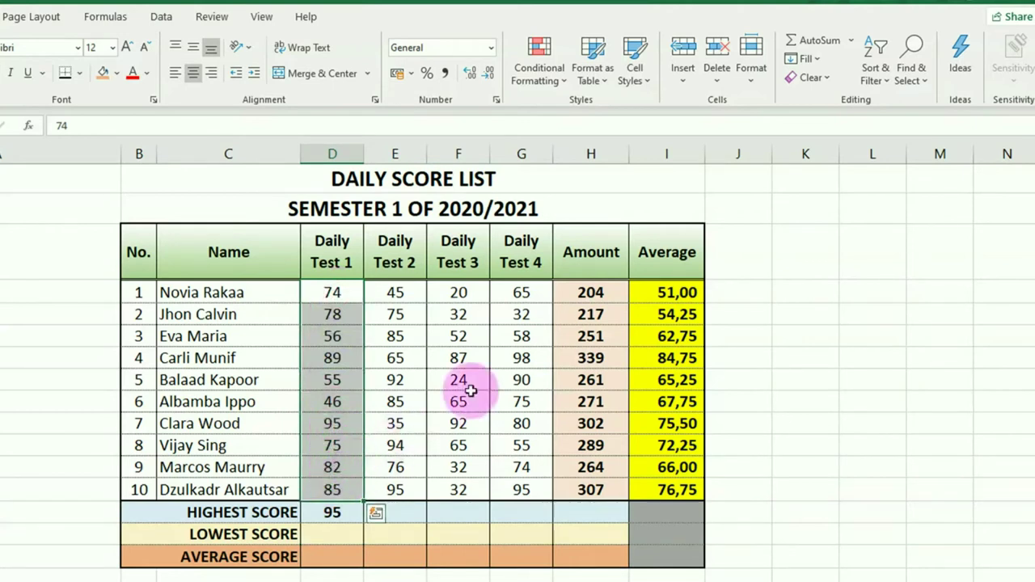
click(851, 41)
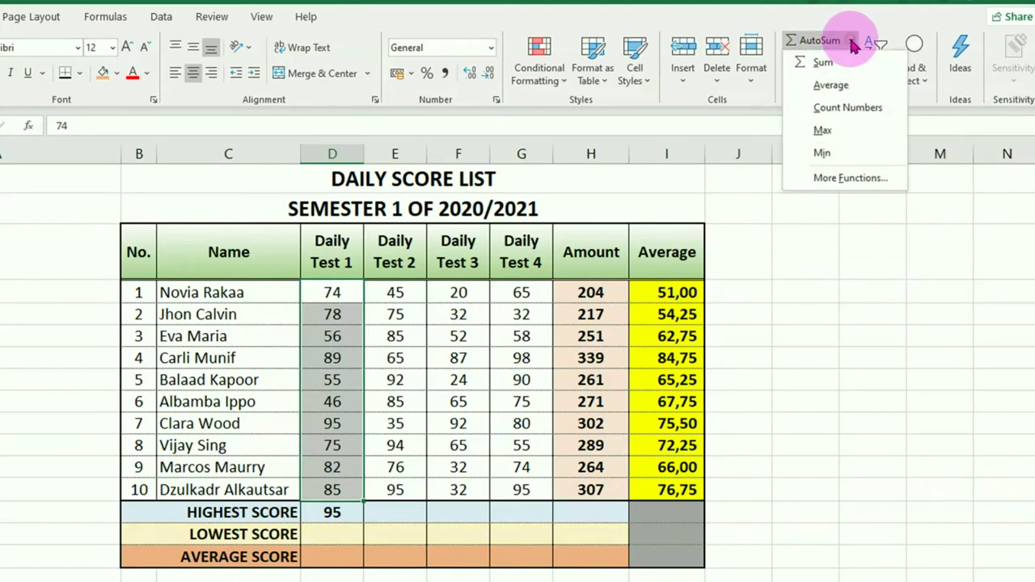
click(841, 156)
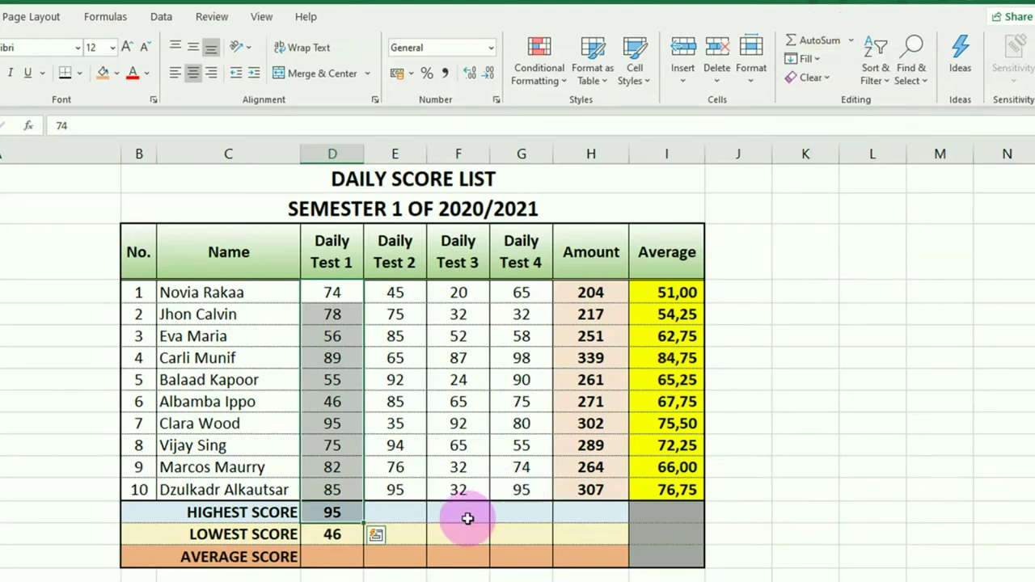
click(336, 535)
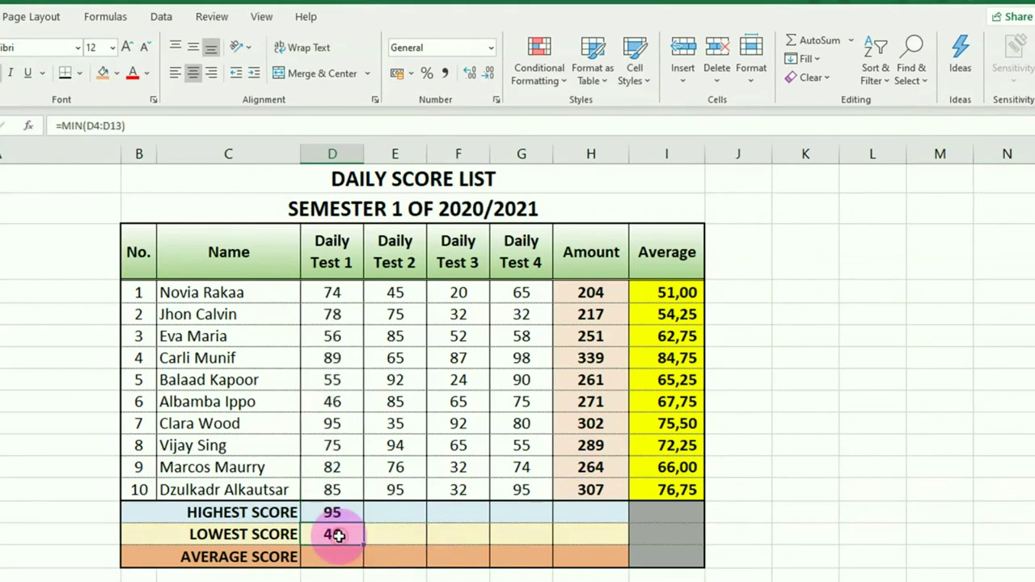
click(142, 126)
drag(142, 127, 38, 128)
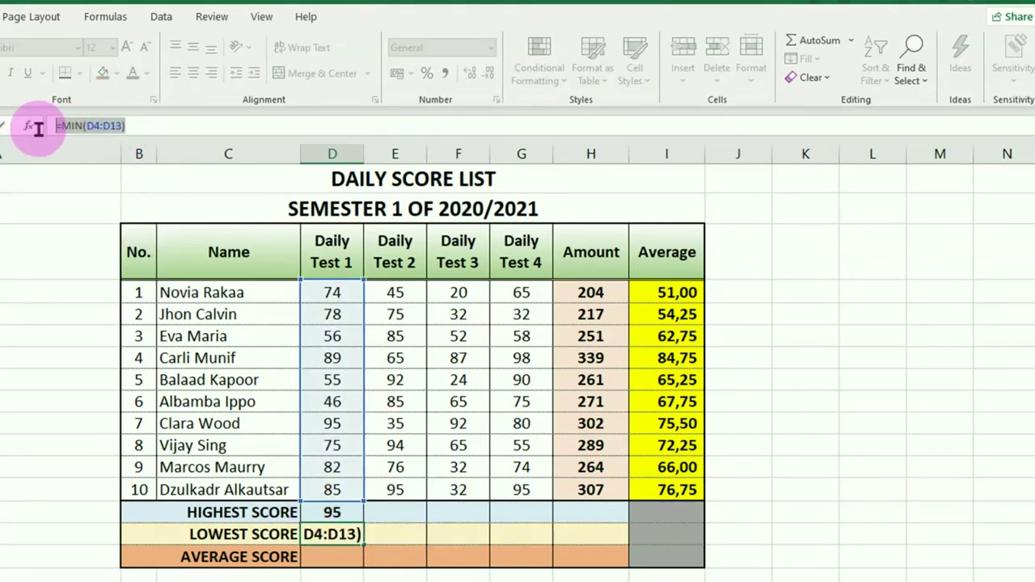
key(Escape)
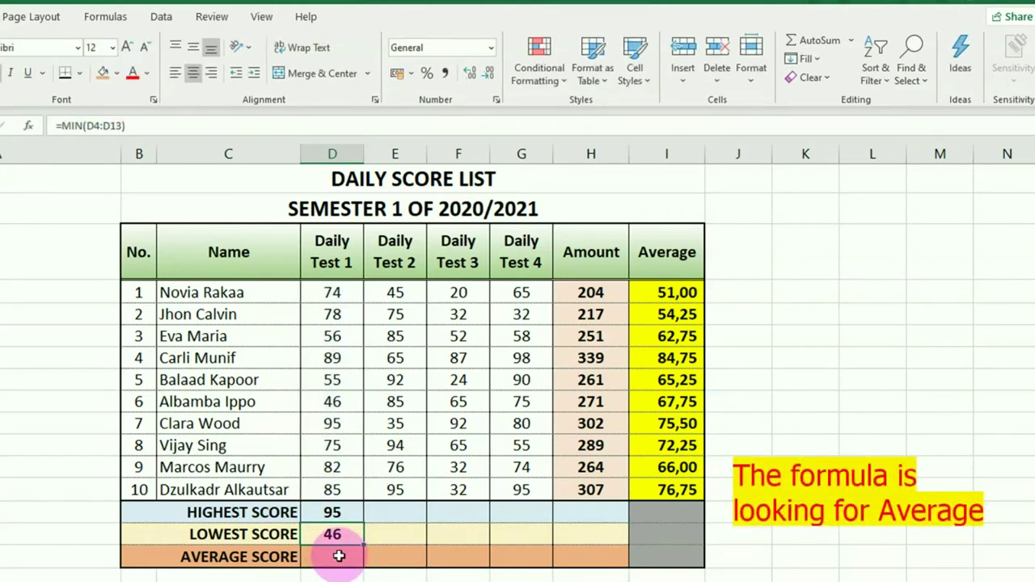
click(685, 293)
drag(336, 293, 336, 479)
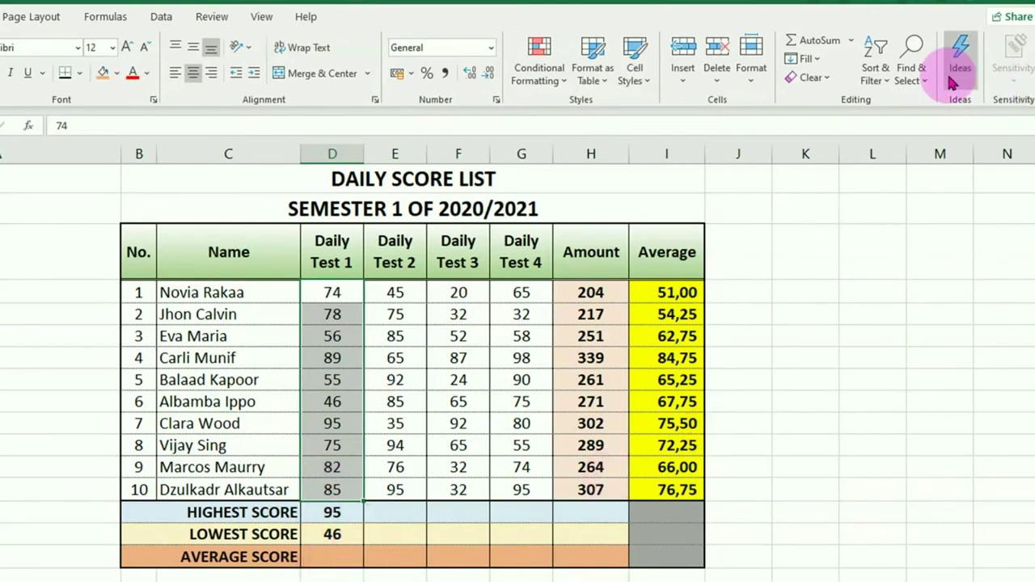
- Put =AVERAGE(D4:D13) in Daily Test 1's AVERAGE SCORE cell, displayed as 73,50 with two decimals
click(852, 42)
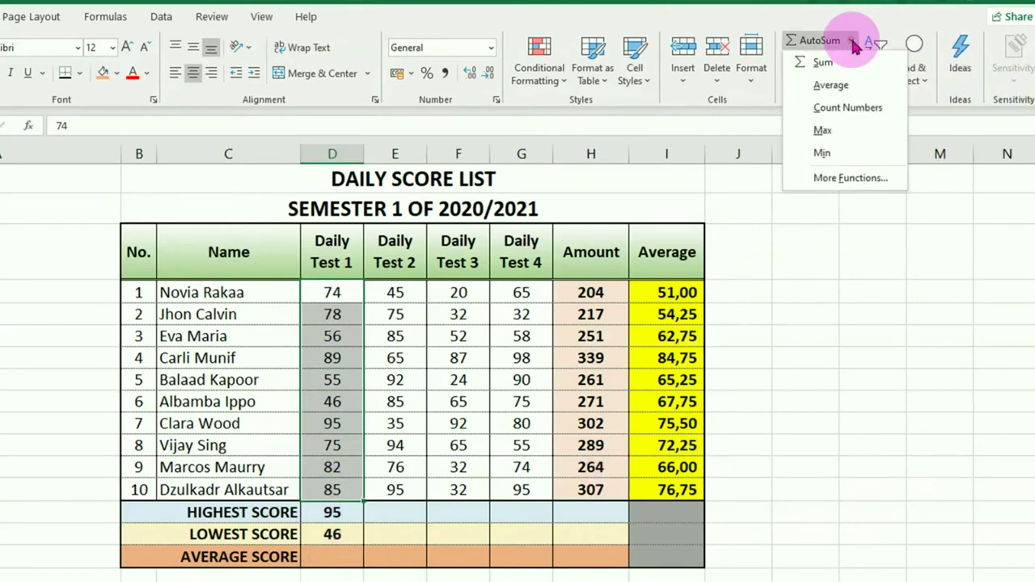
click(849, 86)
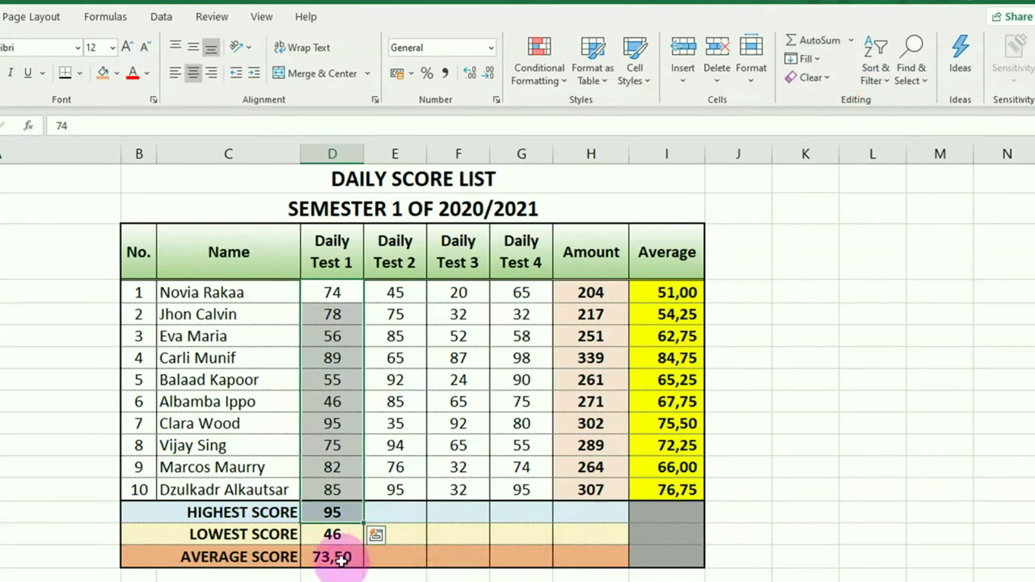
click(341, 560)
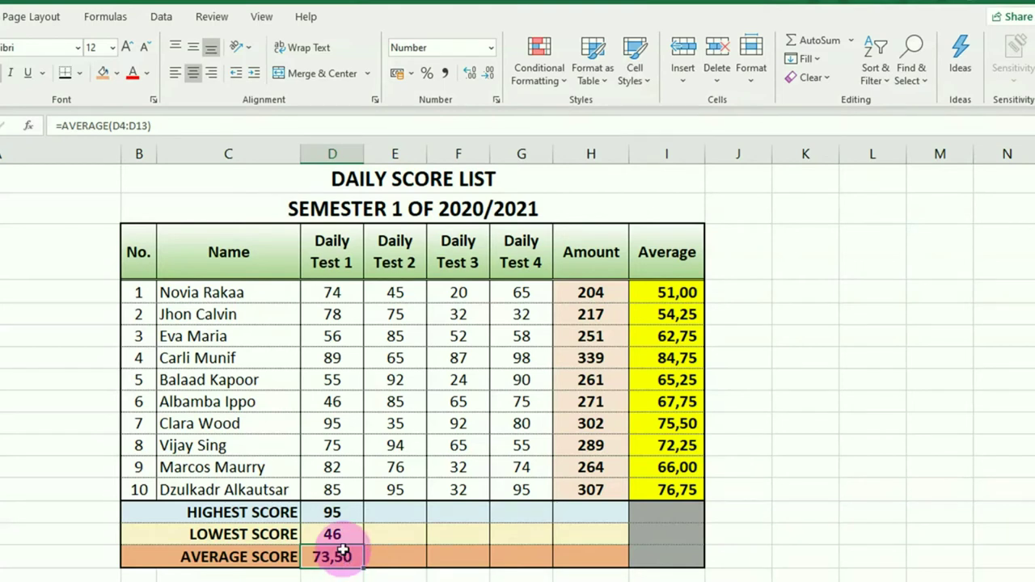
click(469, 74)
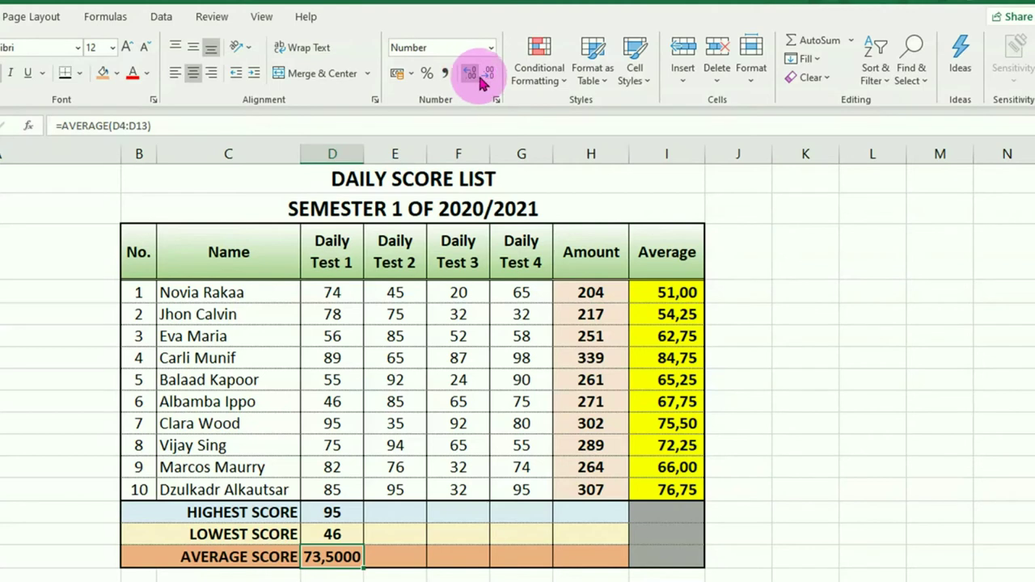
click(489, 75)
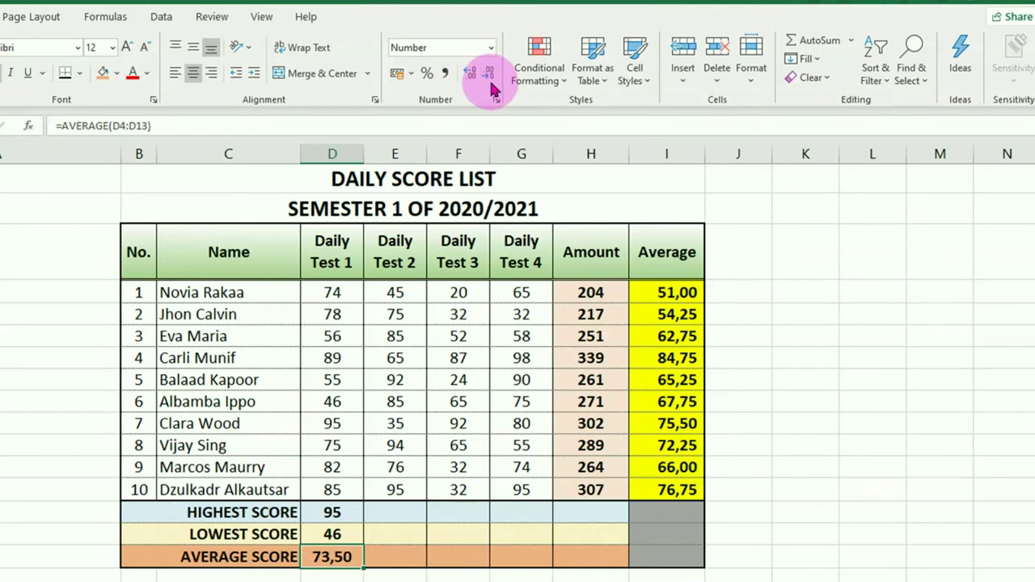
click(491, 76)
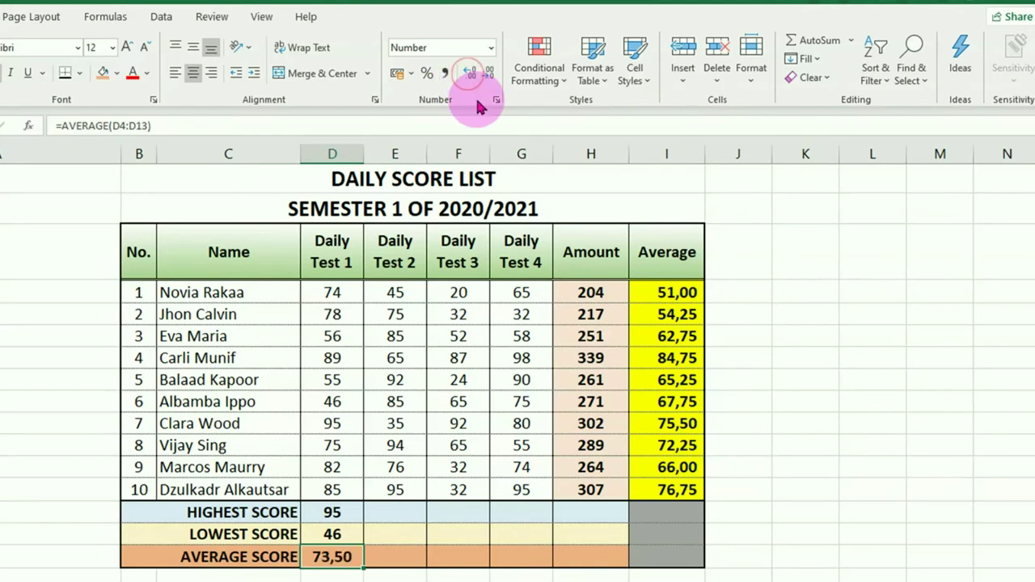
click(413, 578)
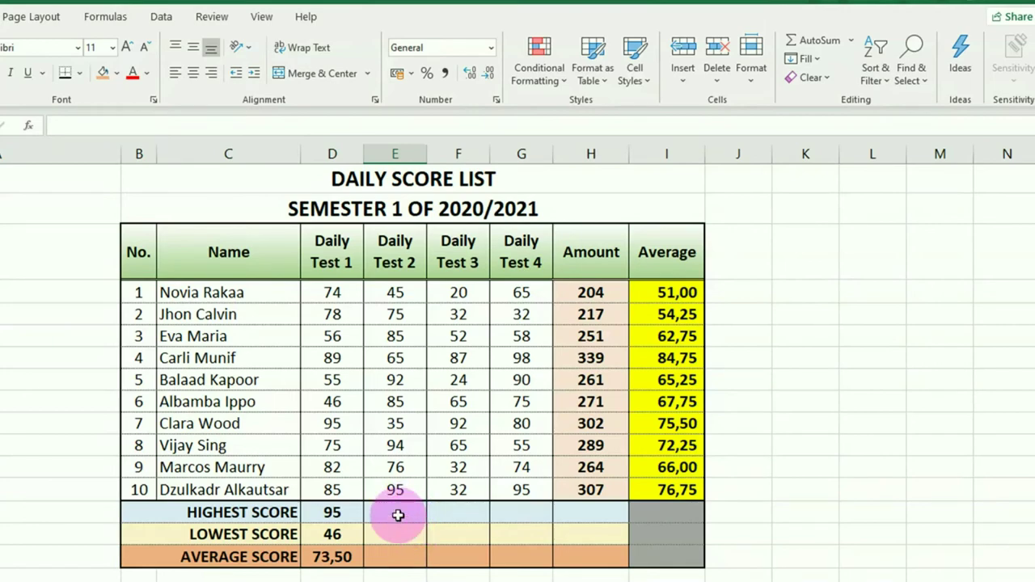
- Copy the three Daily Test 1 summary formulas across Daily Tests 2–4 and Amount (highest 95, 92, 98, 339)
drag(398, 515, 573, 553)
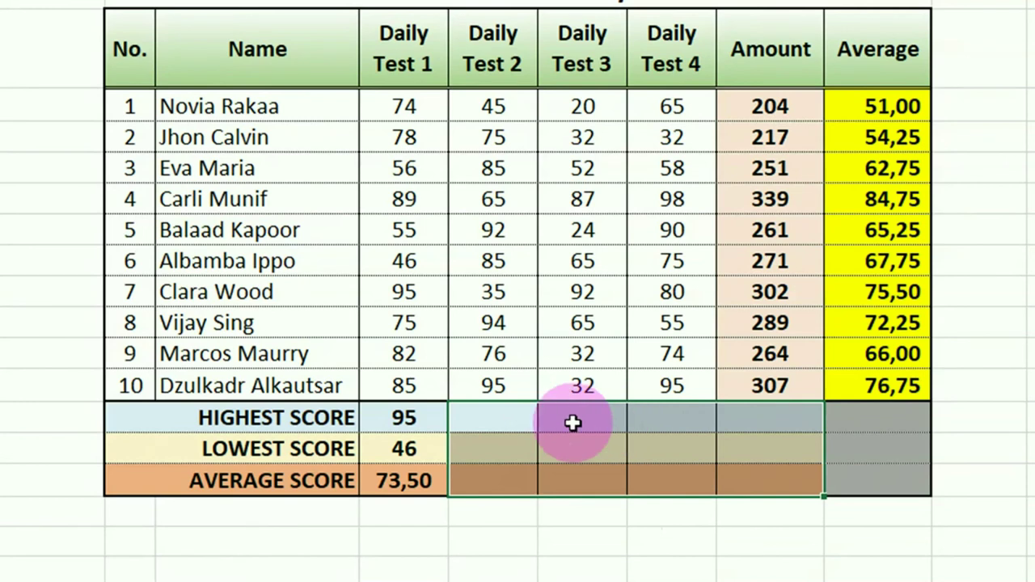
click(500, 550)
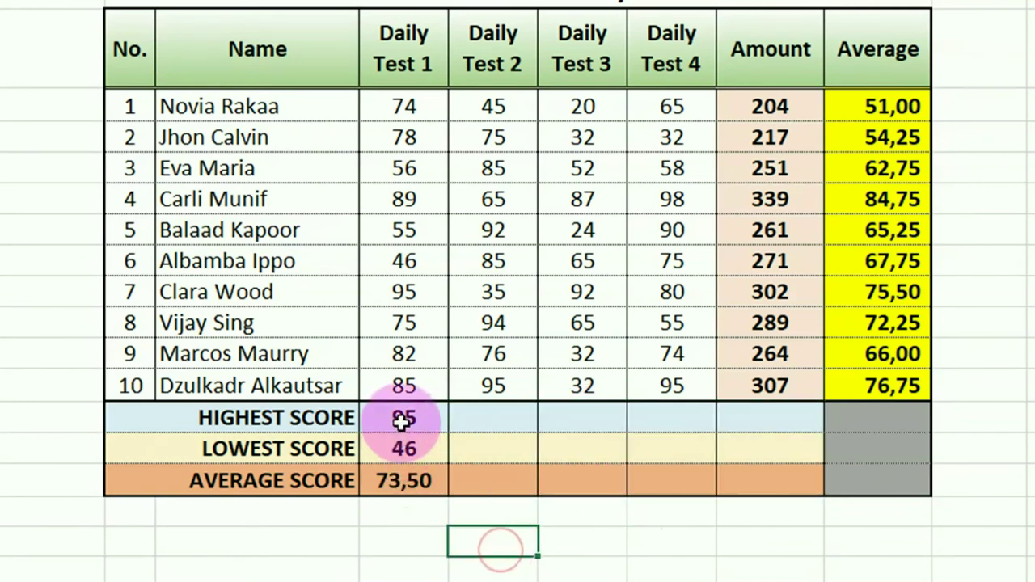
drag(397, 418, 405, 469)
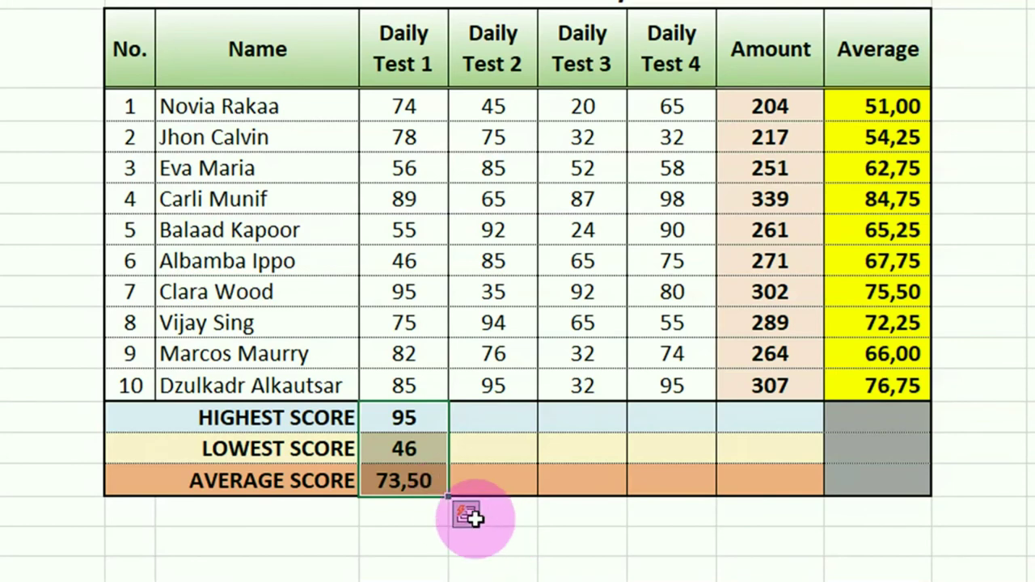
drag(452, 494, 786, 495)
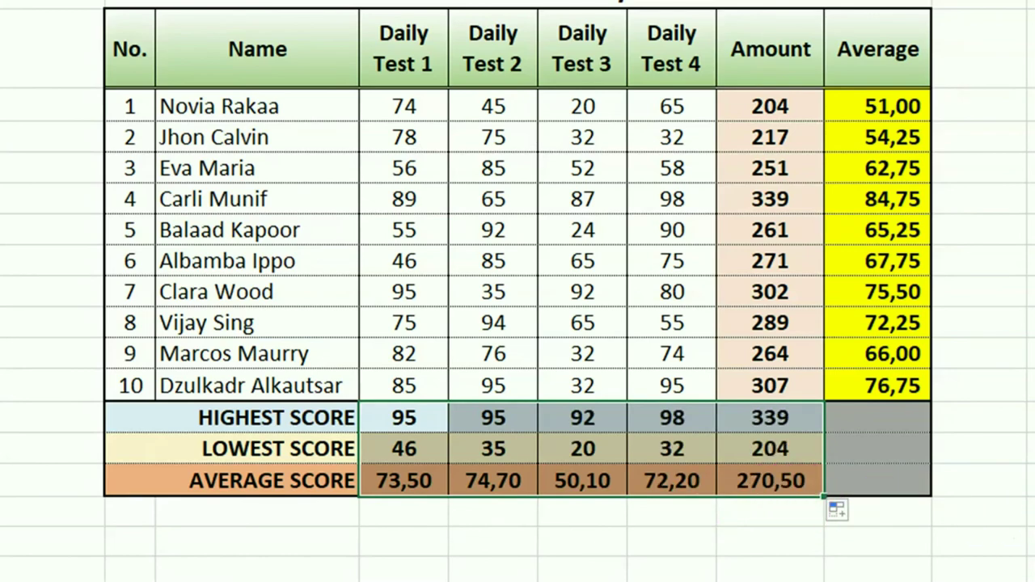
click(1031, 481)
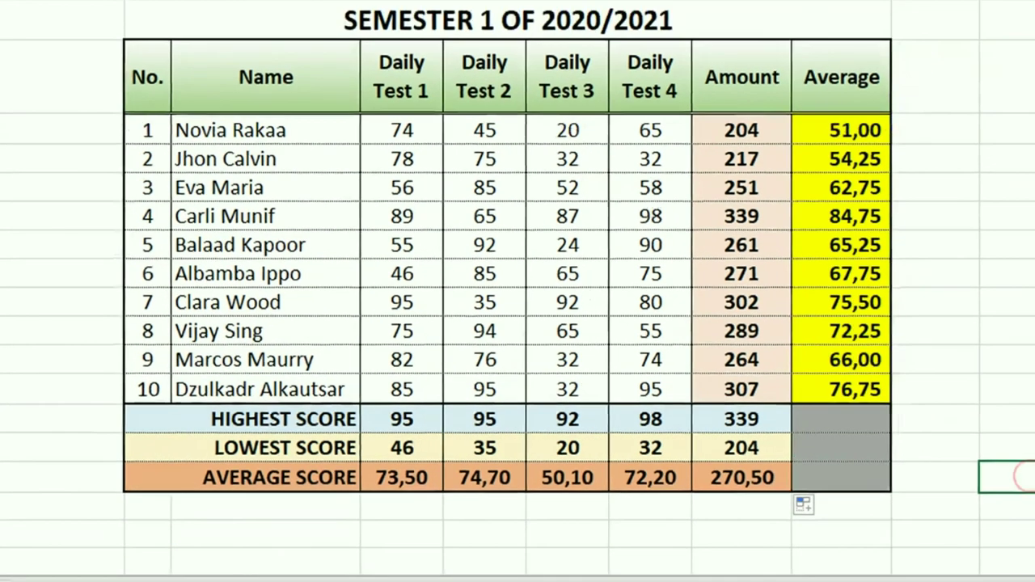